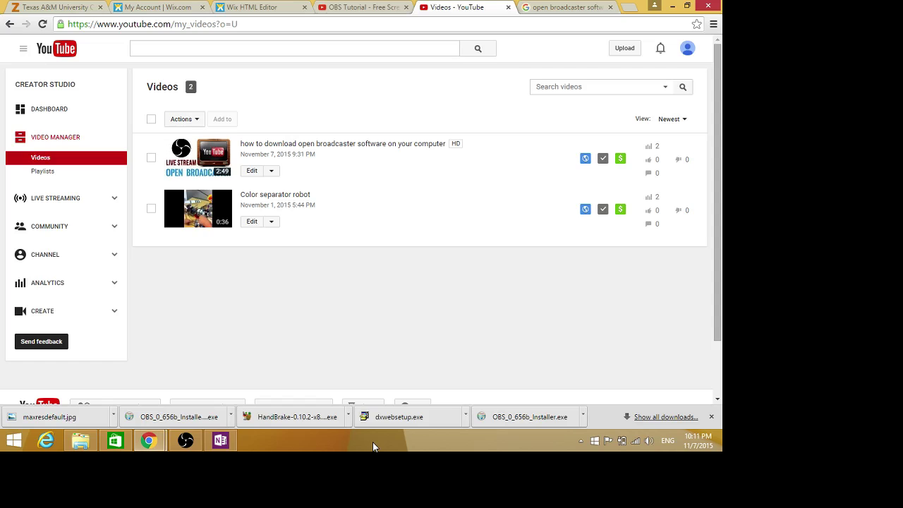
Bring OBS to the front and open its Settings window on the General page.
left_click(192, 446)
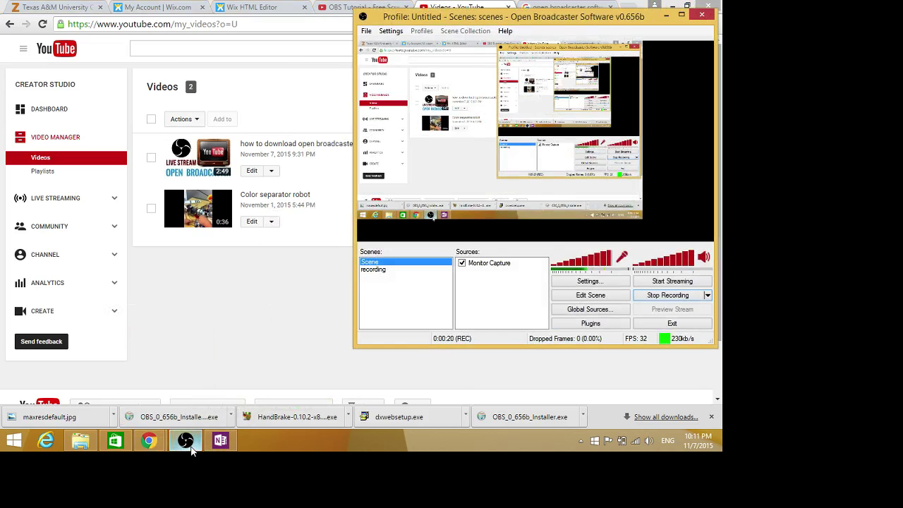
left_click(389, 33)
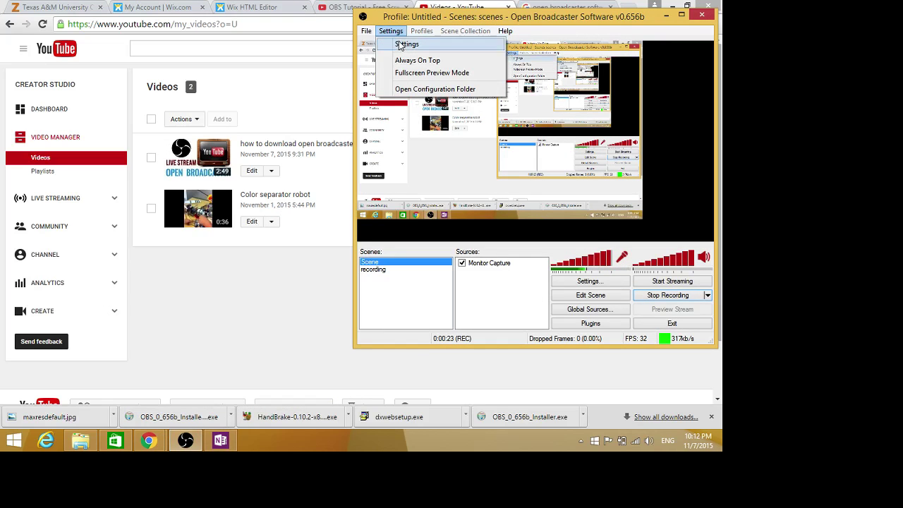
left_click(399, 44)
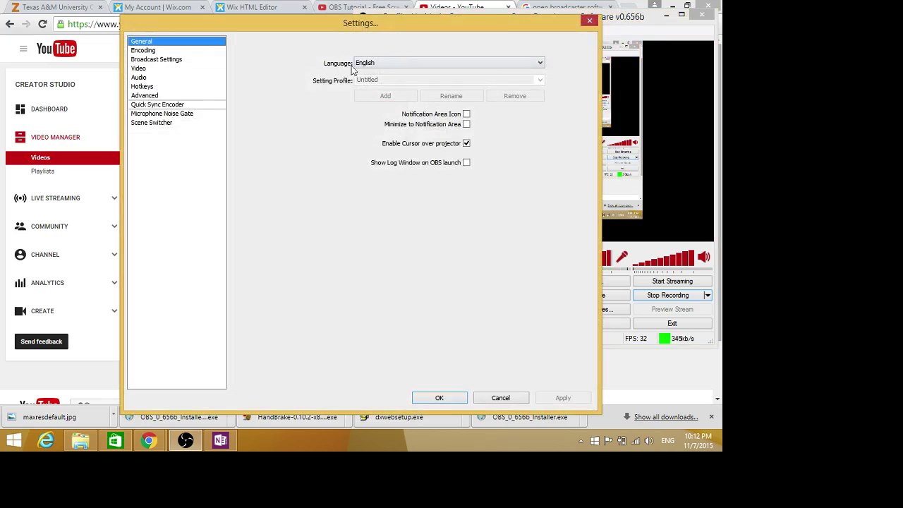
Switch to Broadcast Settings to view the recording file path, then close the Settings window.
left_click(150, 61)
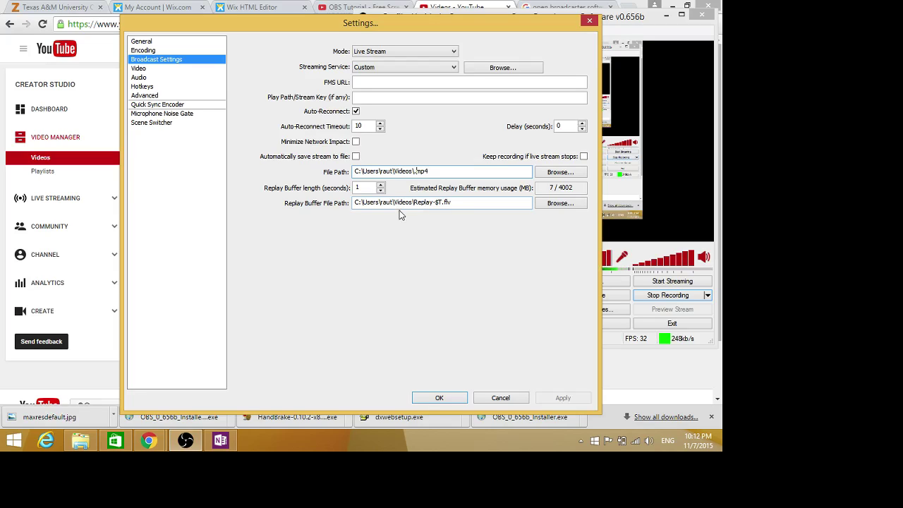
left_click(589, 24)
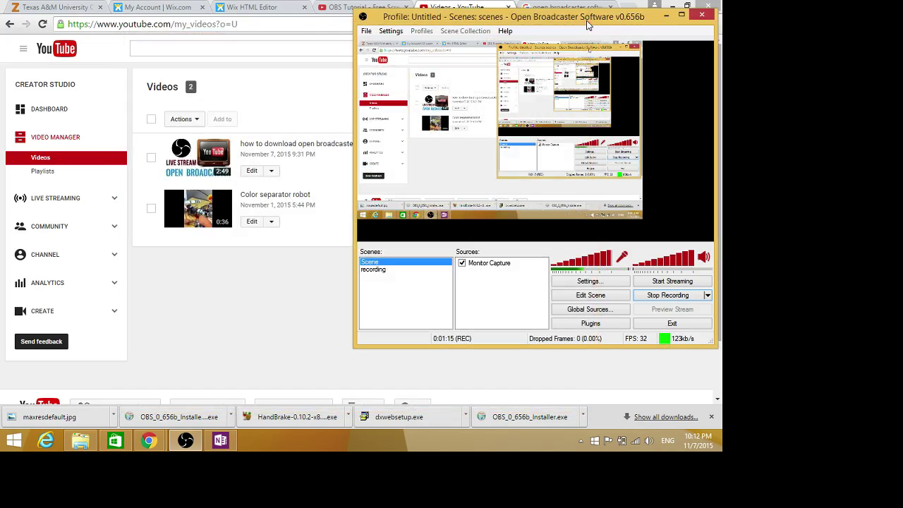